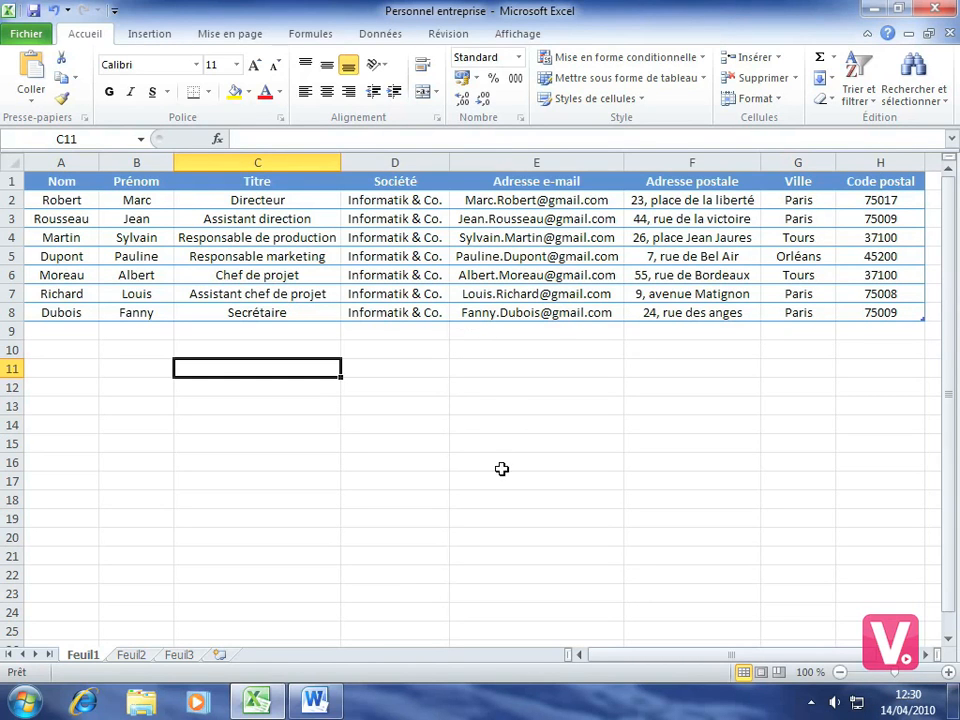
Step: After reviewing the Excel staff list, bring the blank Word document to the front
click(317, 703)
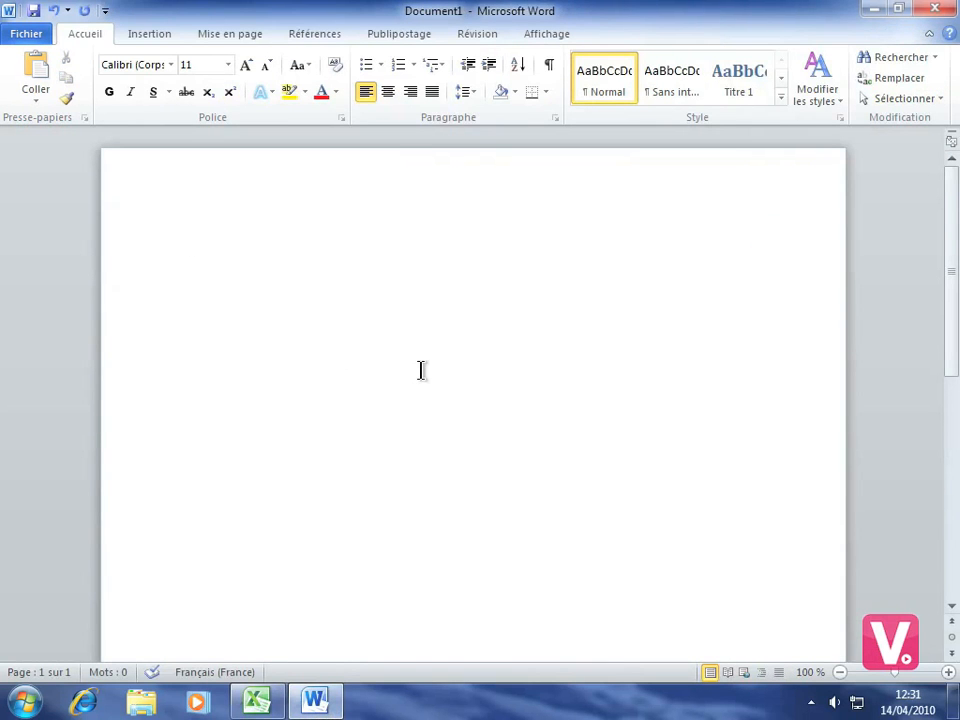
Step: Start an Enveloppes mail merge using the DL (110 x 220 mm) envelope size
click(390, 36)
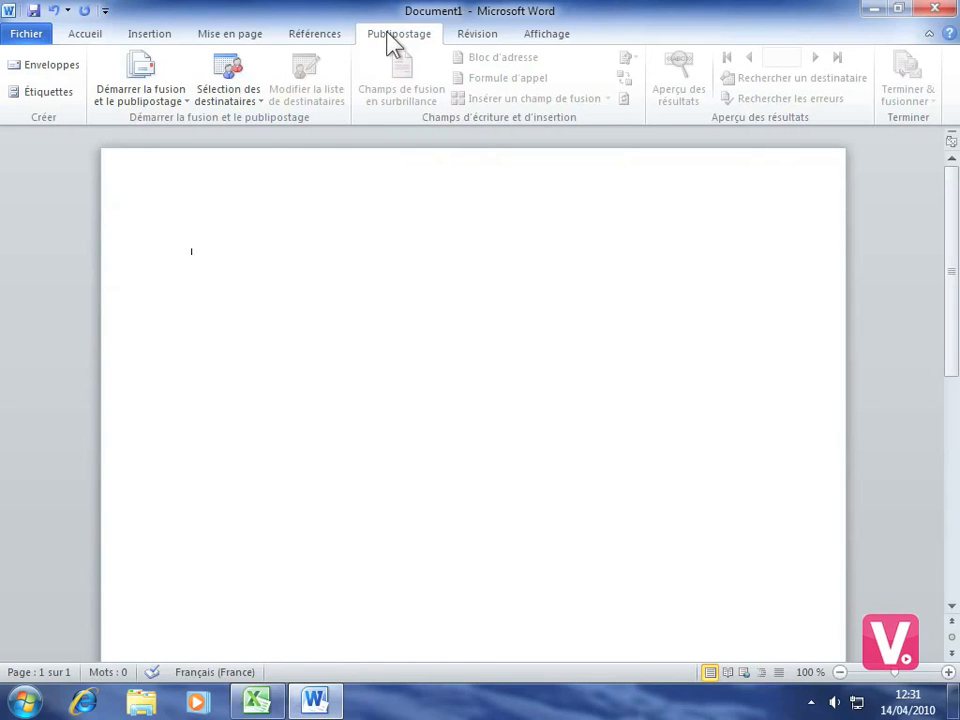
click(145, 104)
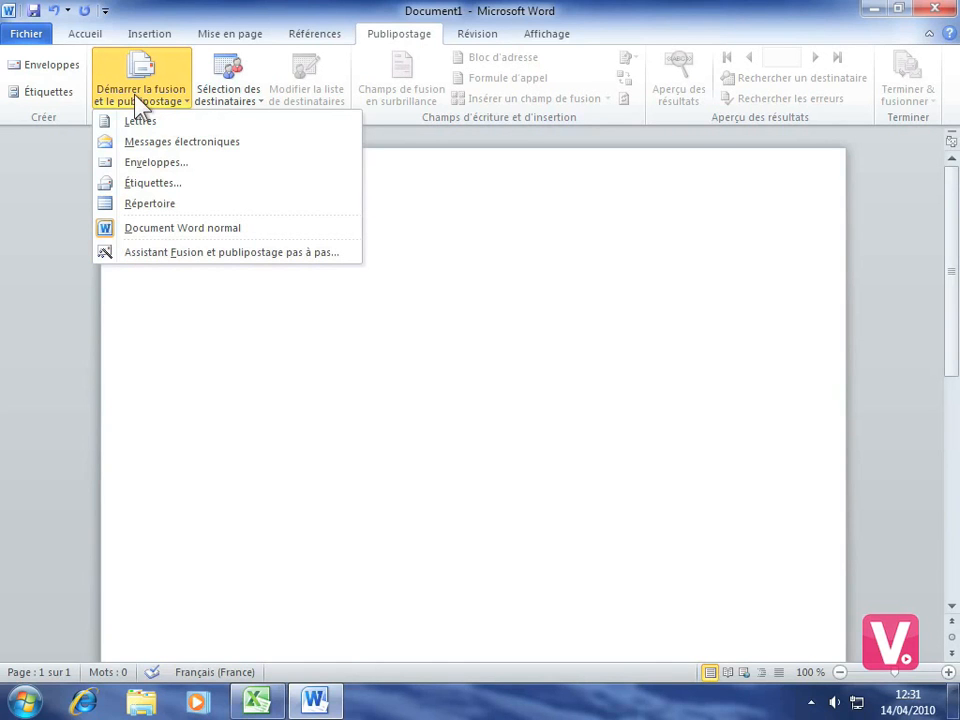
click(148, 166)
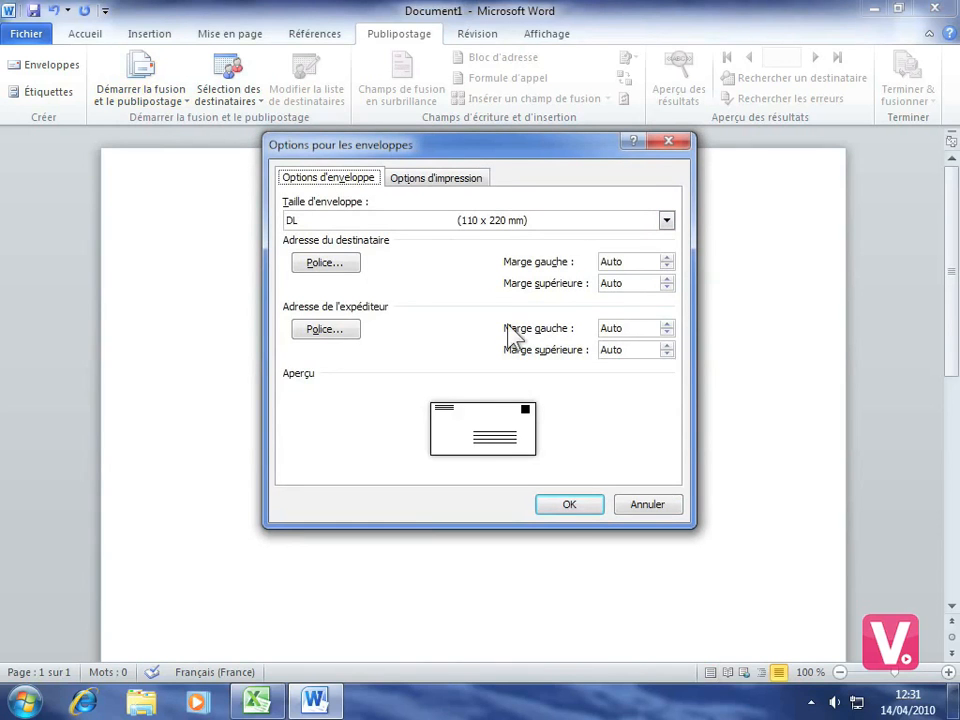
click(563, 509)
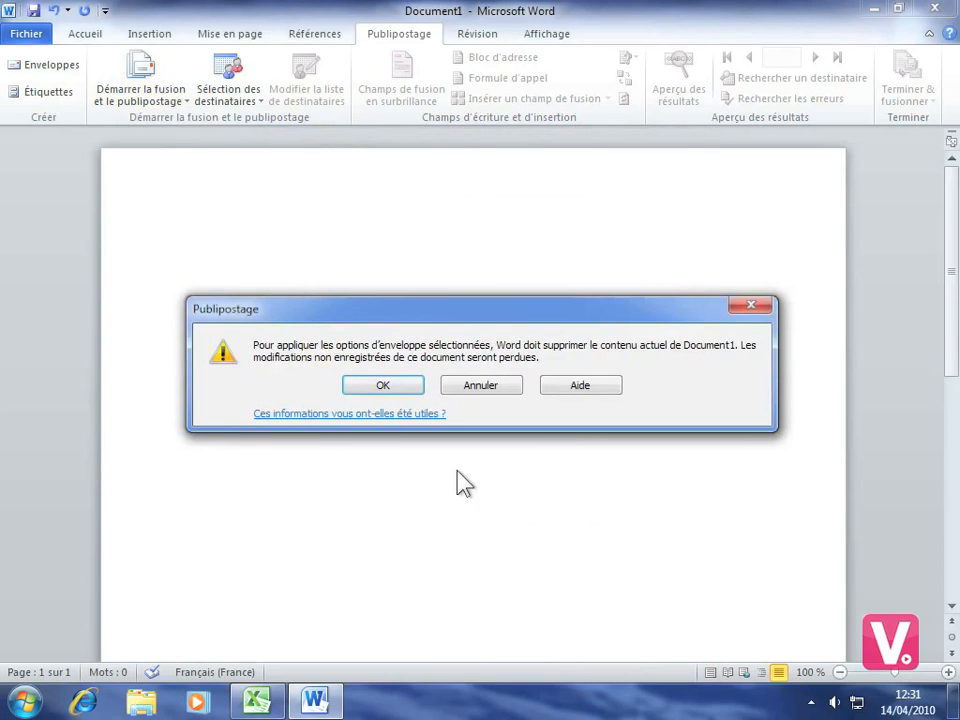
Step: Confirm turning Document1 into a DL envelope page, then show the Sélection des destinataires choices
click(383, 388)
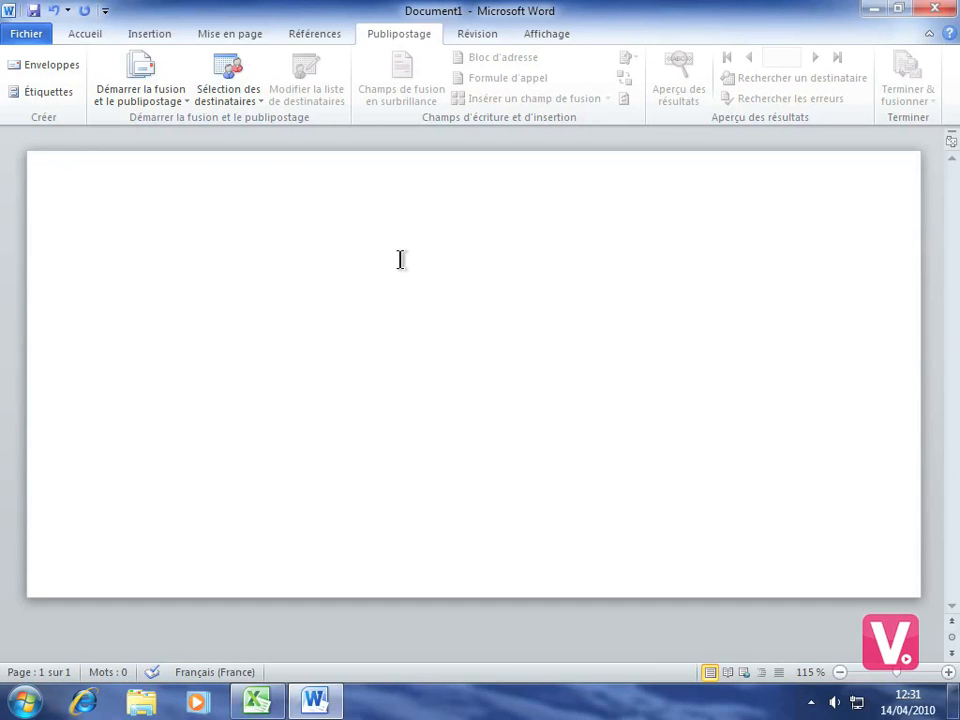
click(232, 97)
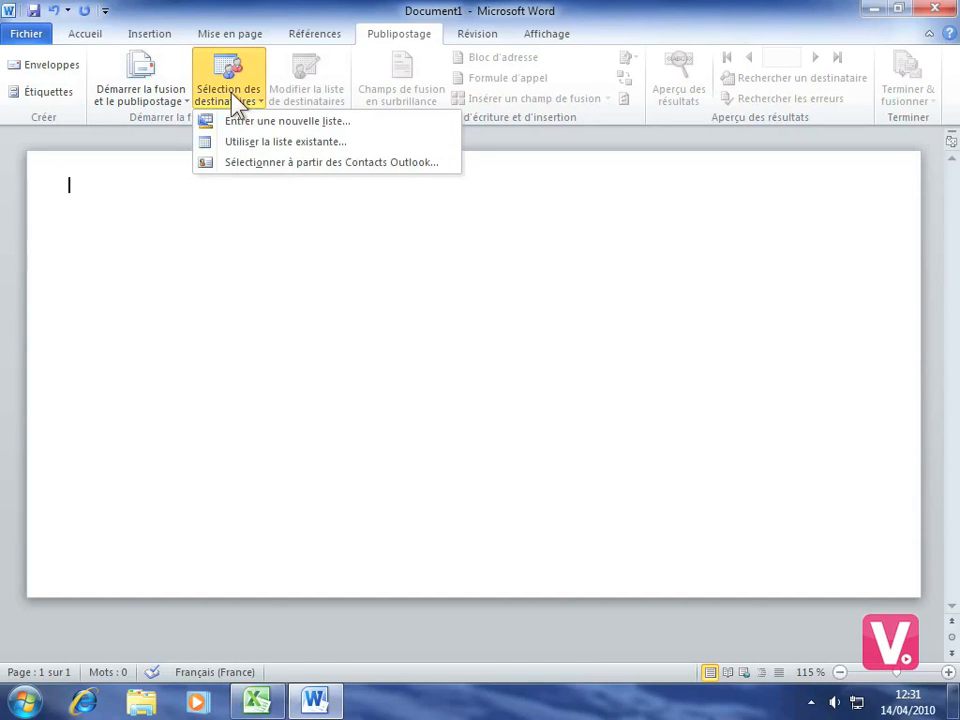
Step: Use the Feuil1$ sheet of the Desktop workbook Personnel entreprise as the recipient list
click(263, 144)
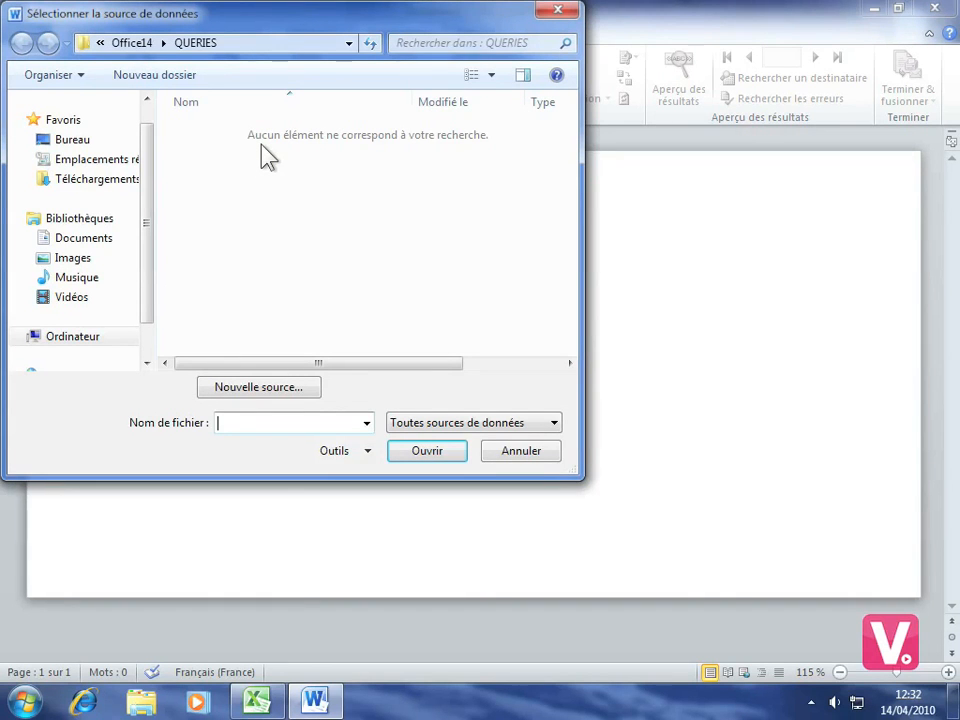
click(64, 142)
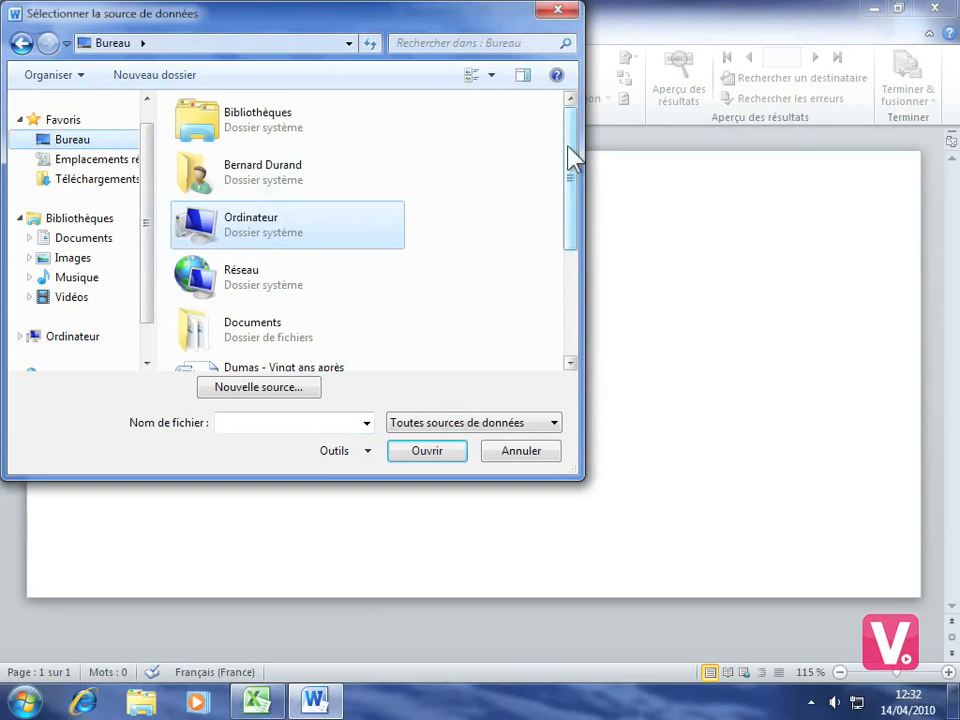
drag(570, 160, 568, 261)
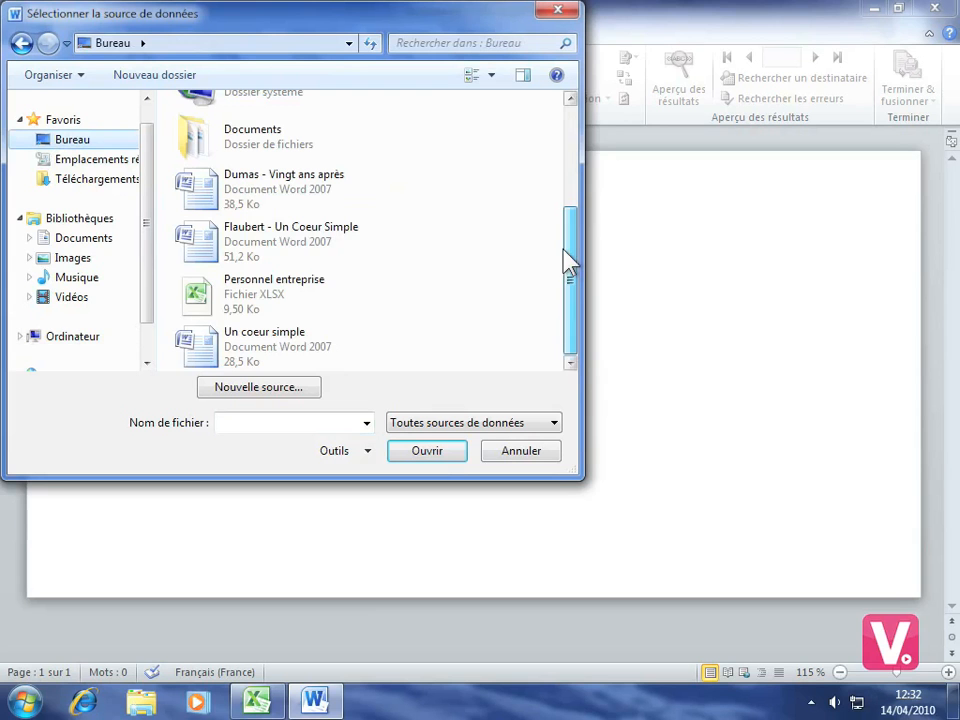
click(268, 300)
click(421, 460)
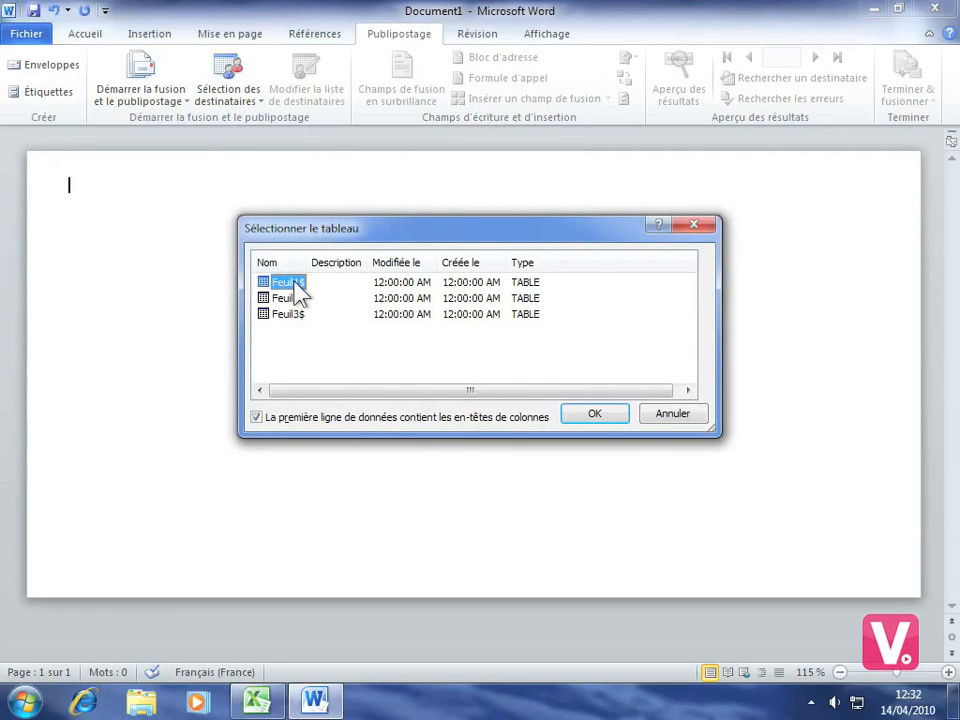
click(594, 414)
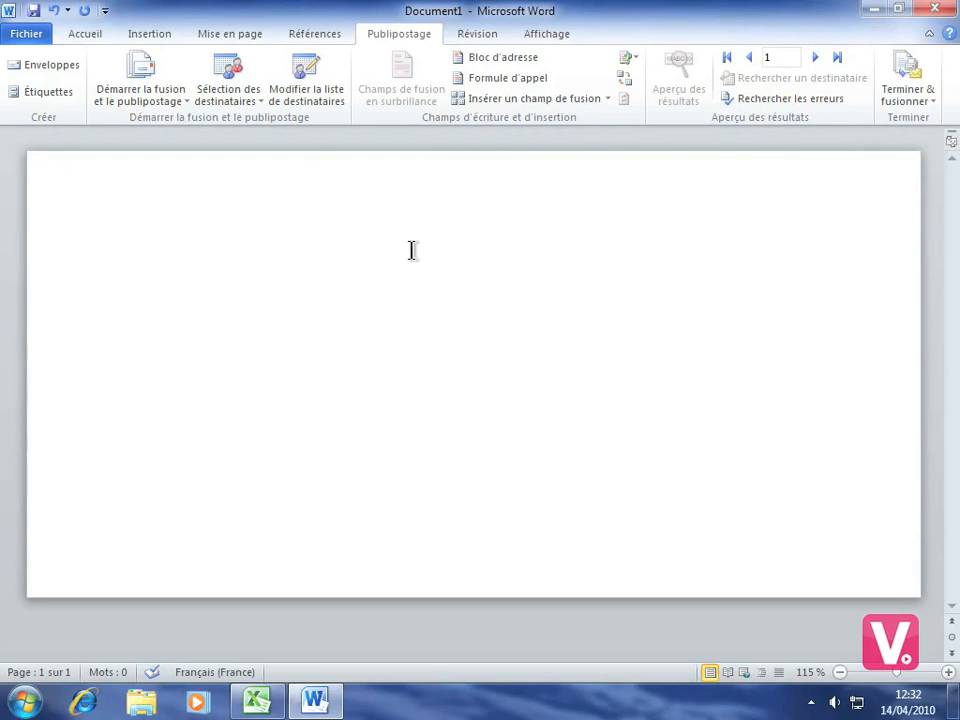
Step: Show the seven-person recipient list; editing Personnel entreprise.xlsx fails with a file-in-use error, dismissed
click(305, 92)
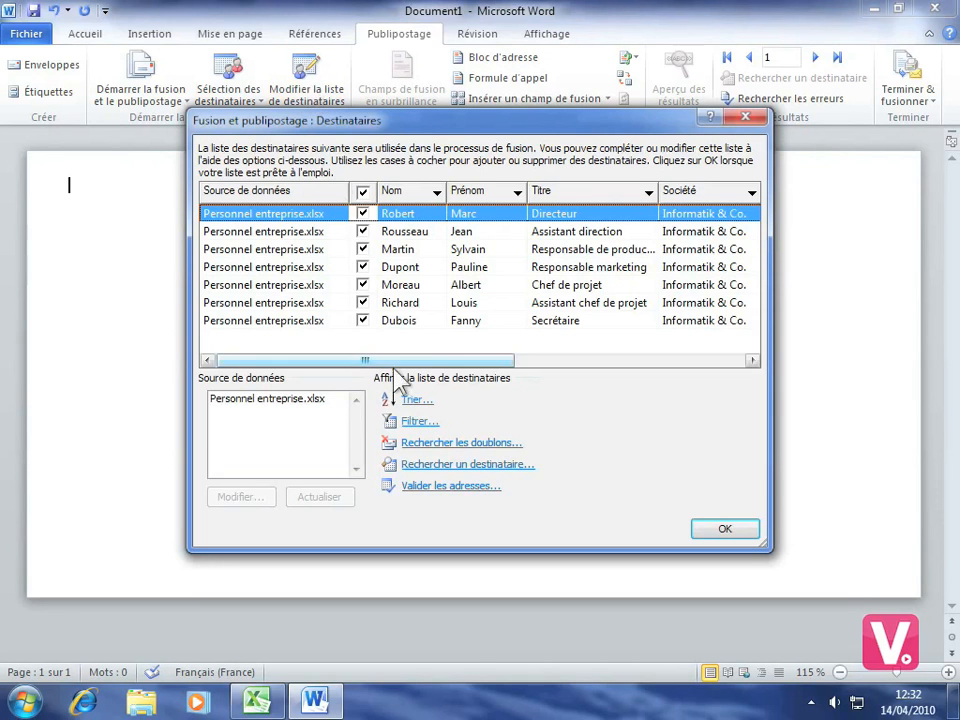
click(282, 404)
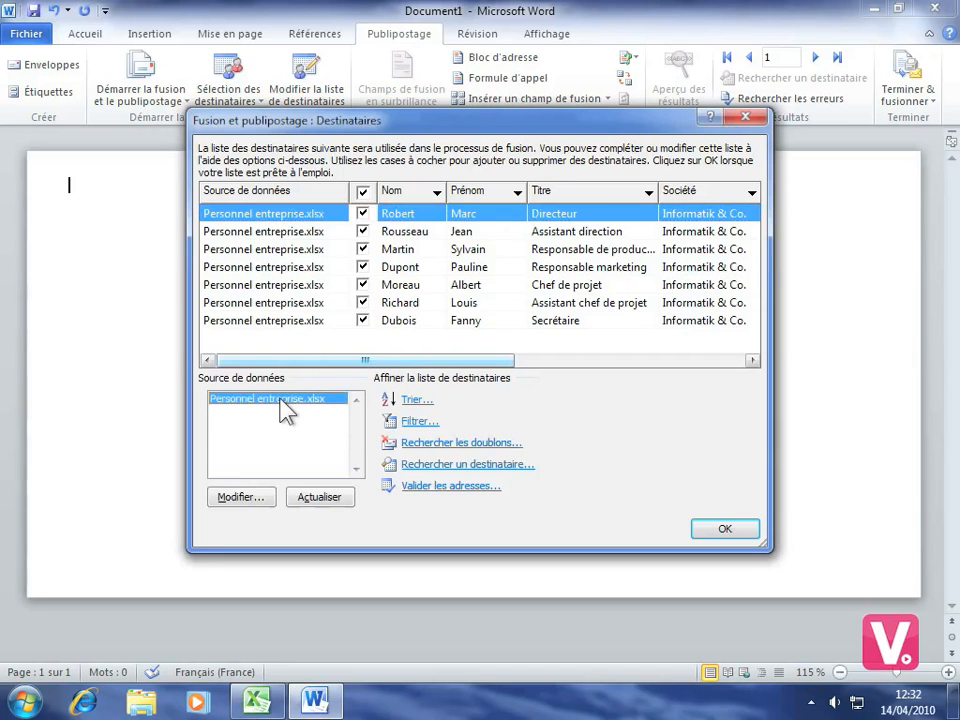
click(239, 504)
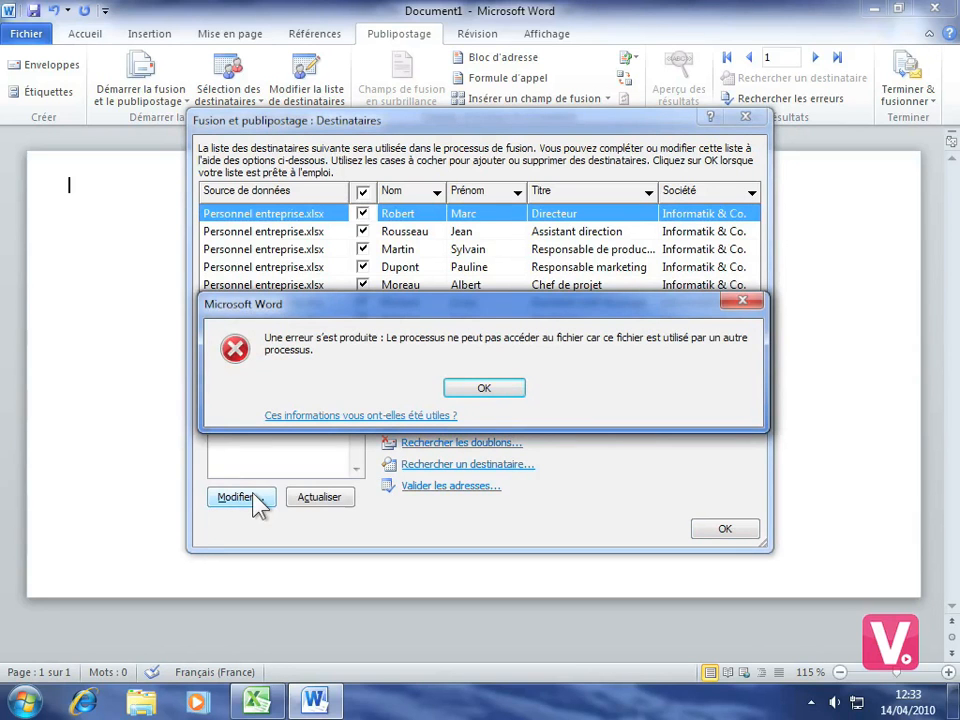
click(497, 390)
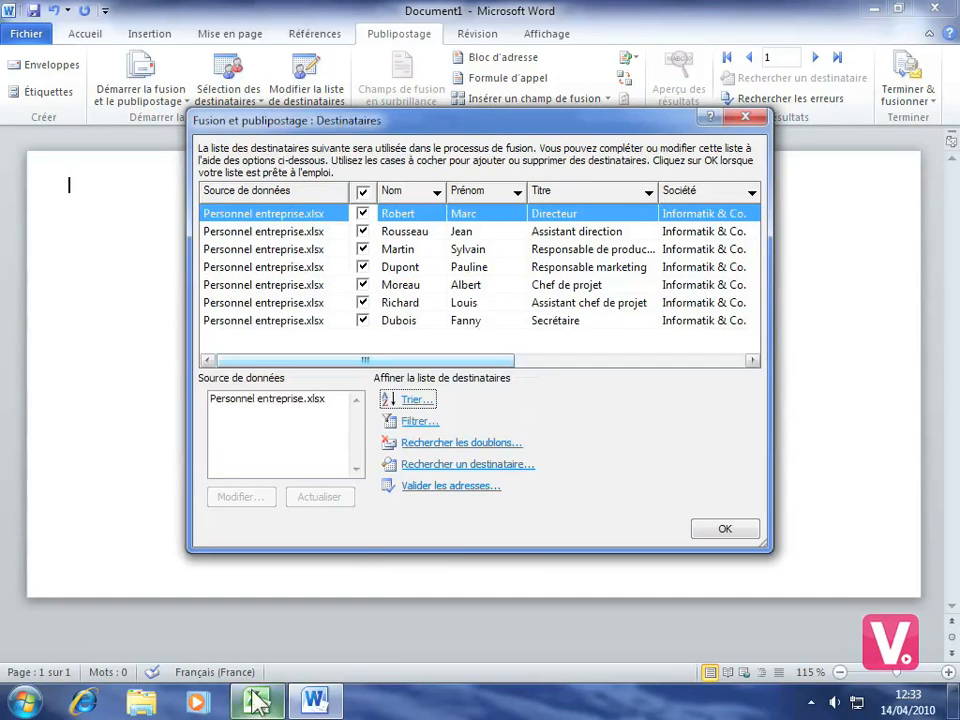
Step: Close the Personnel entreprise workbook in Excel without saving
click(256, 702)
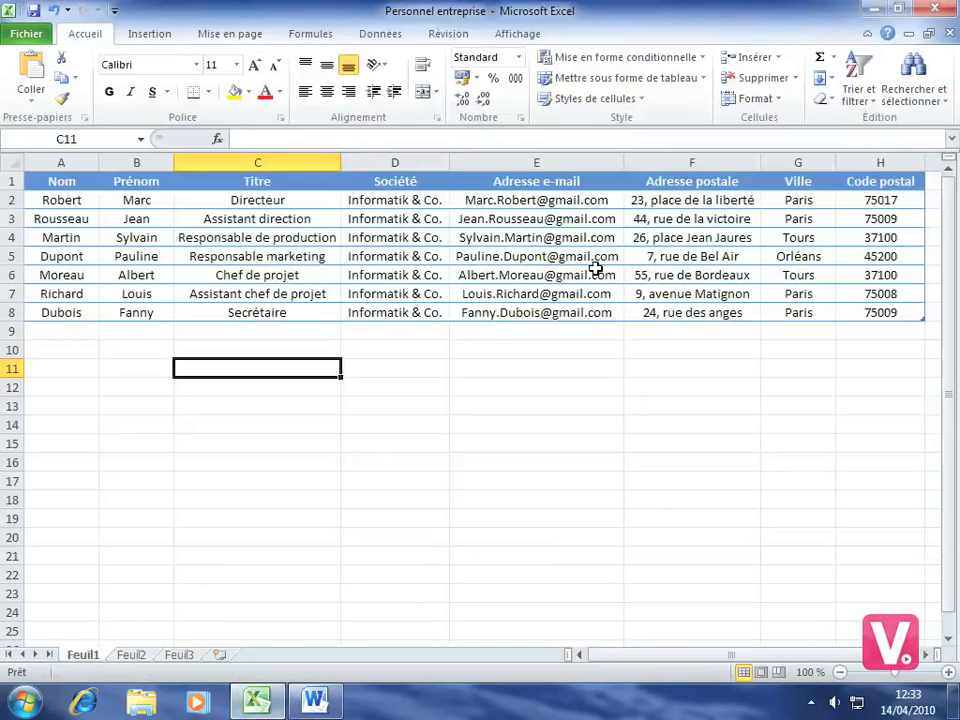
click(940, 10)
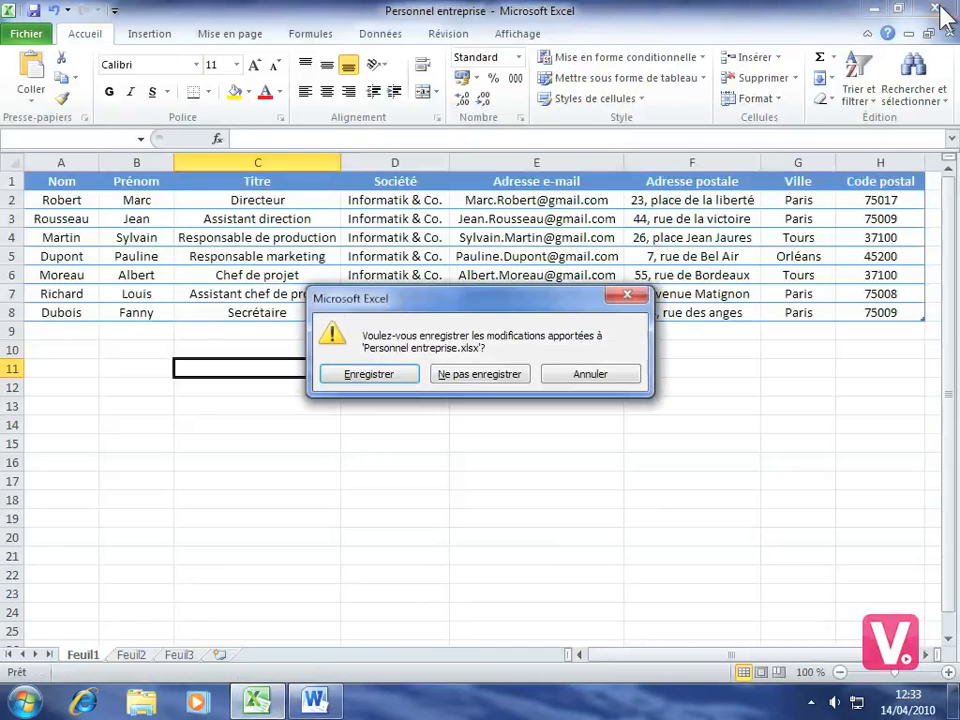
click(448, 375)
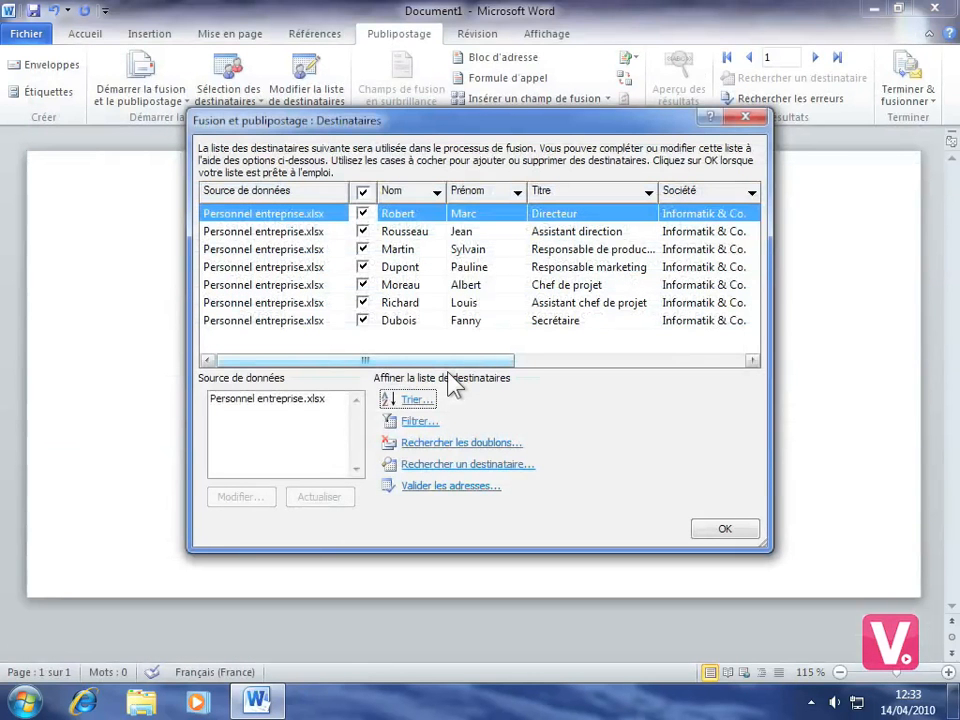
Step: In the data source editor, add a new entry with the recipient's surname and first name
click(262, 399)
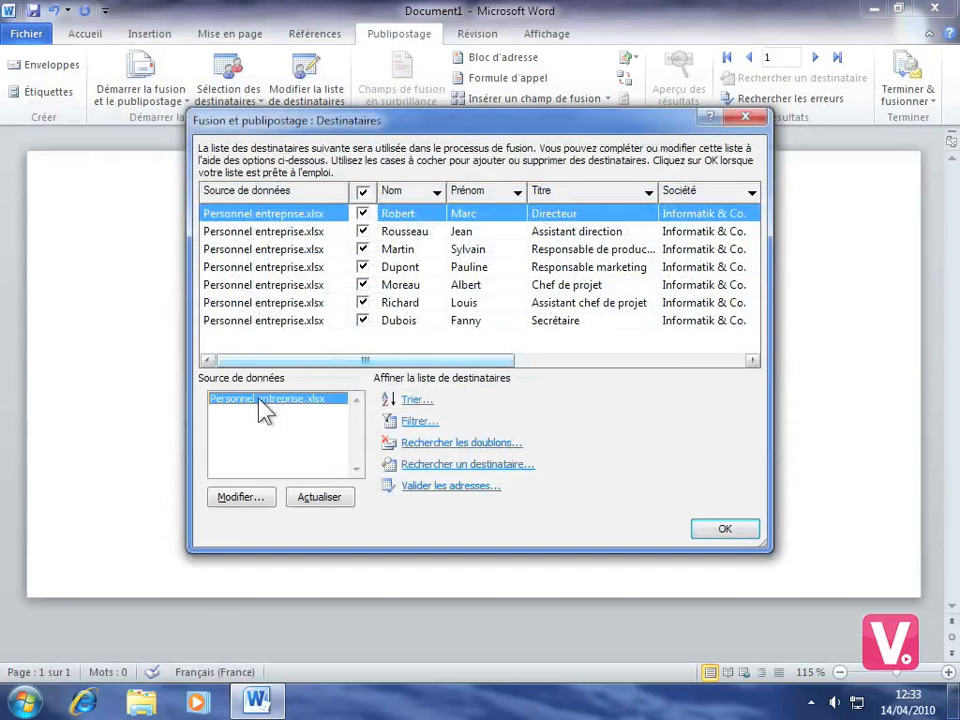
click(240, 497)
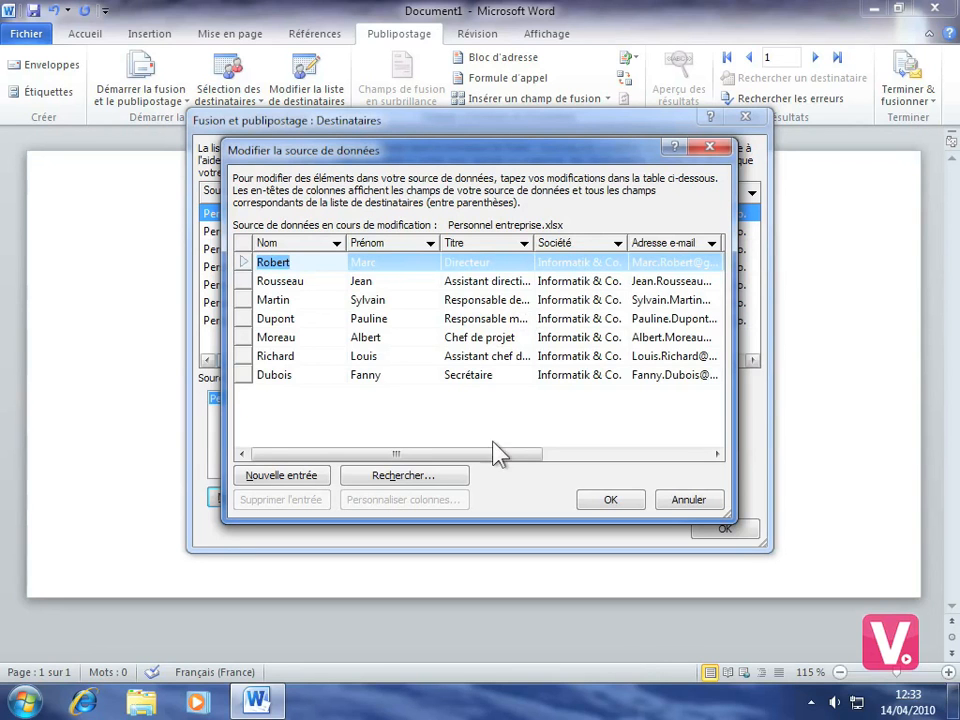
click(276, 477)
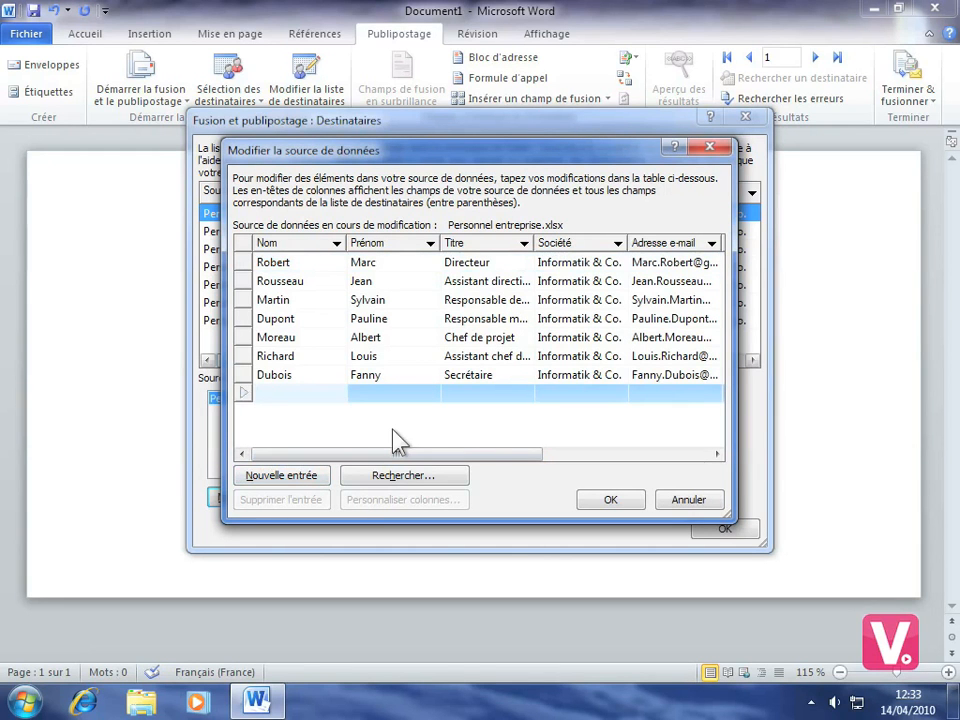
click(366, 393)
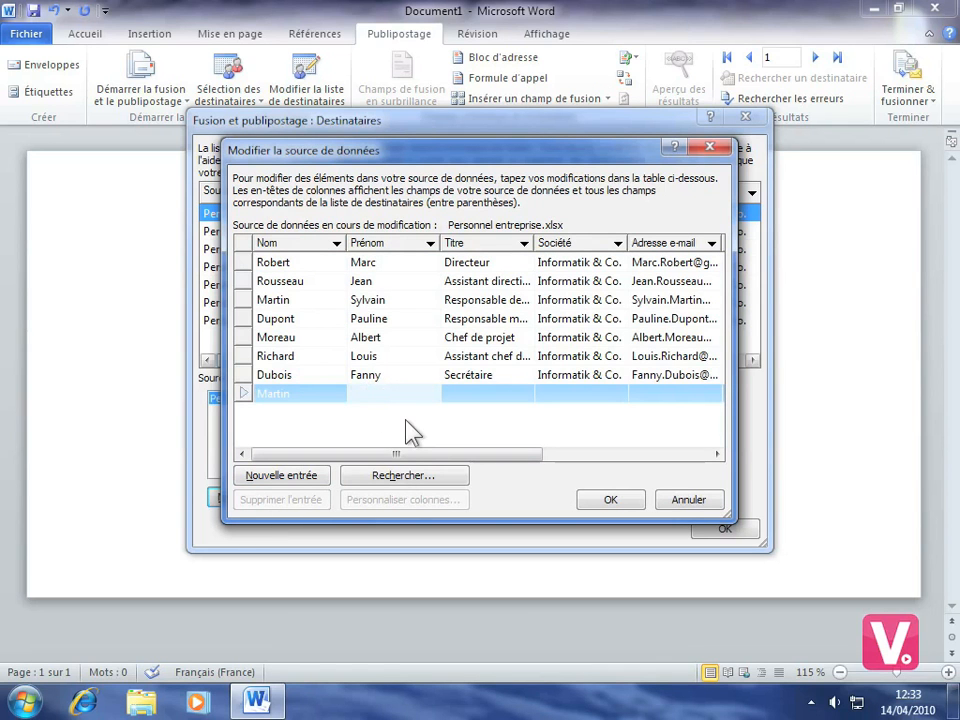
Step: Fill in the new recipient's e-mail address and save the entry to Personnel entreprise.xlsx
click(651, 394)
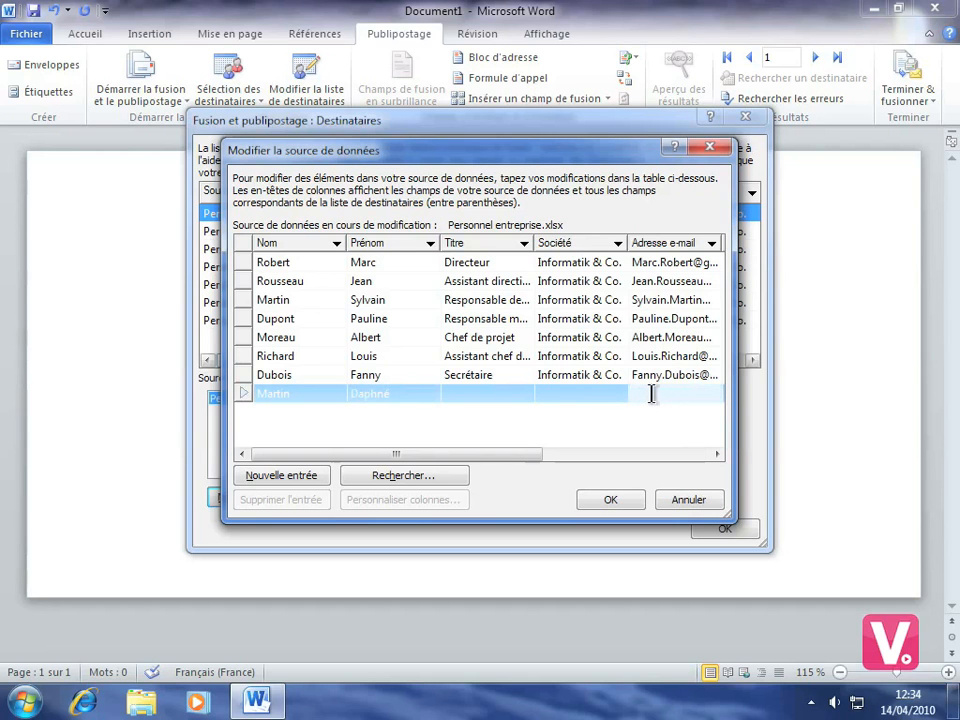
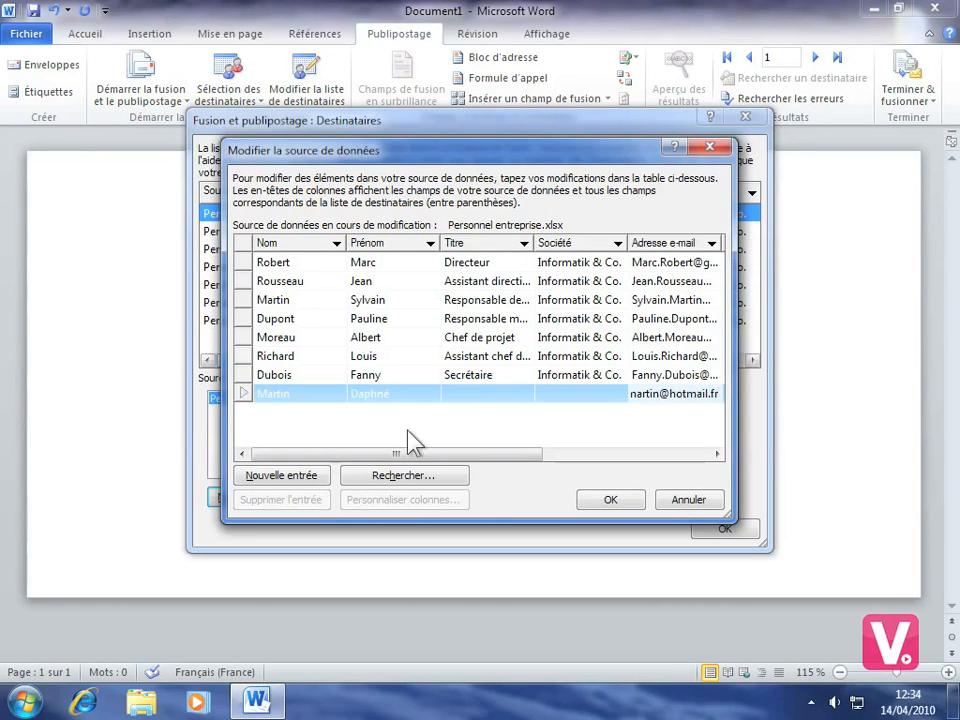
drag(386, 452, 574, 457)
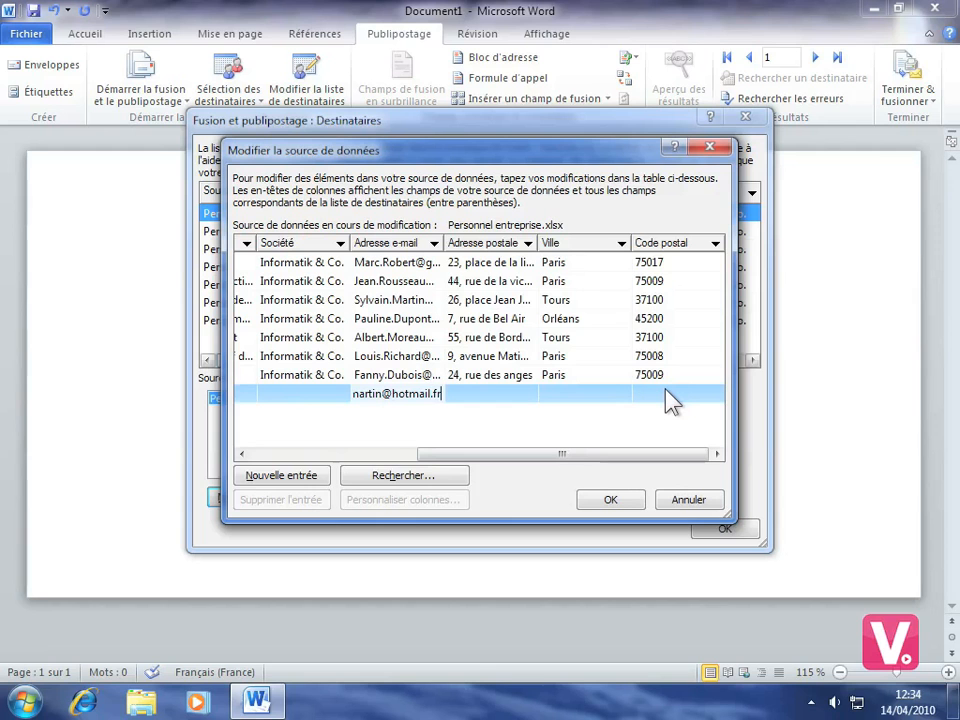
click(607, 500)
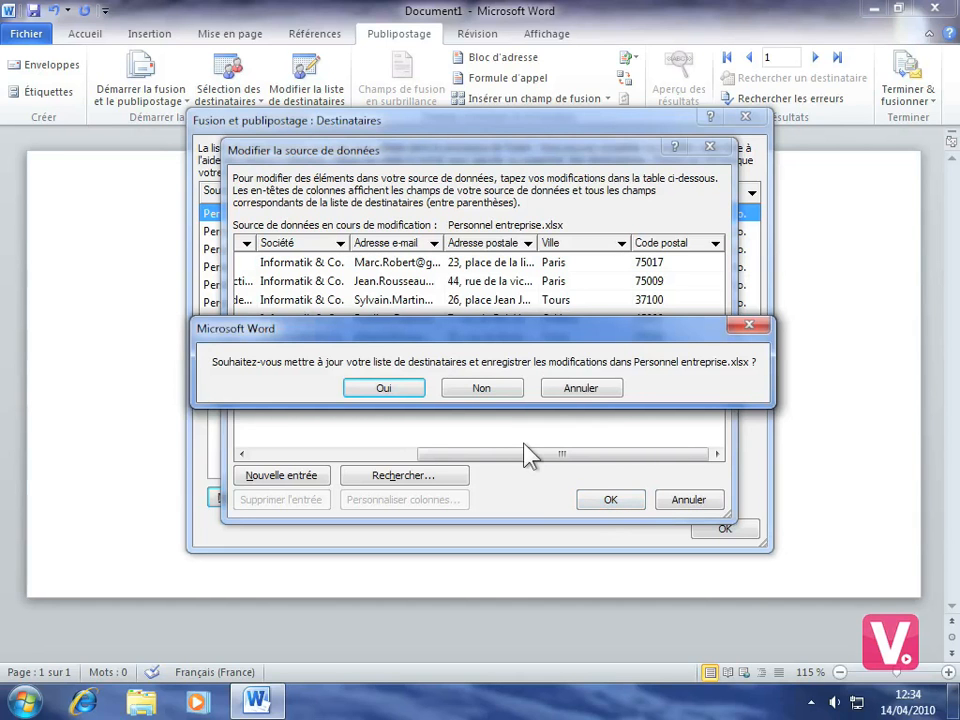
click(383, 389)
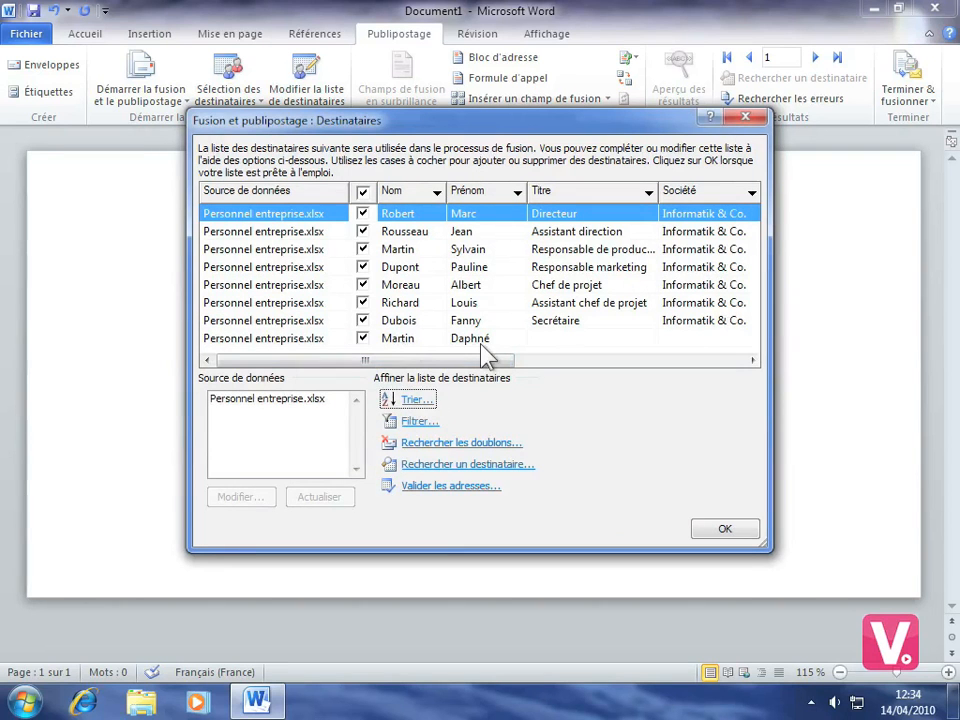
Step: Uncheck the newly added eighth recipient and close the recipient list
click(363, 340)
click(363, 339)
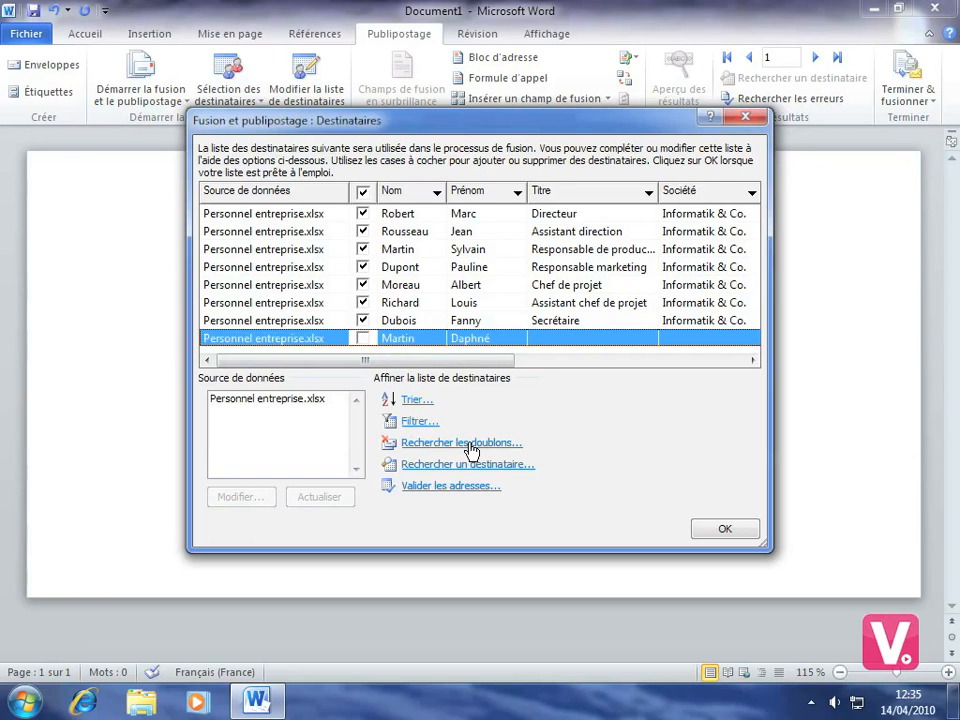
click(737, 527)
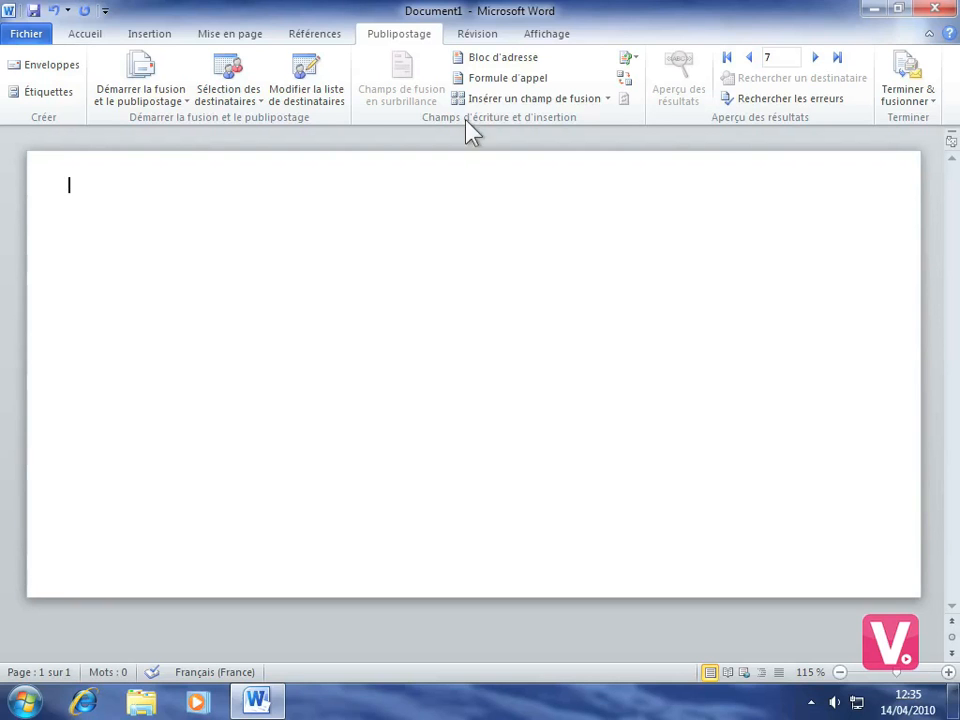
Step: Insert the default Bloc d'adresse on the envelope and preview it with the seventh recipient
click(507, 62)
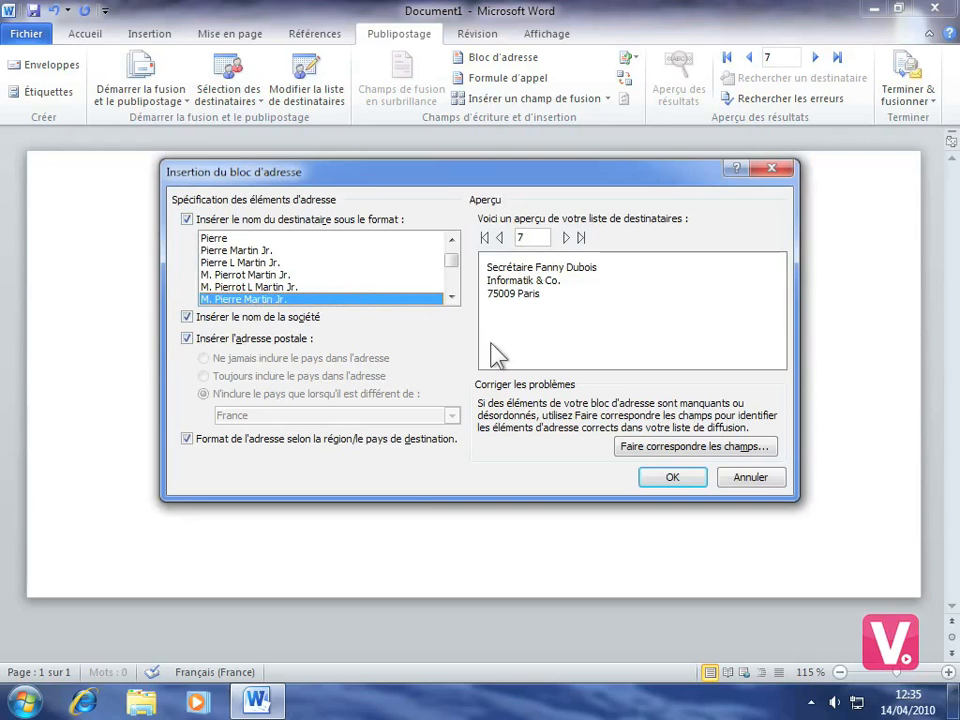
click(670, 479)
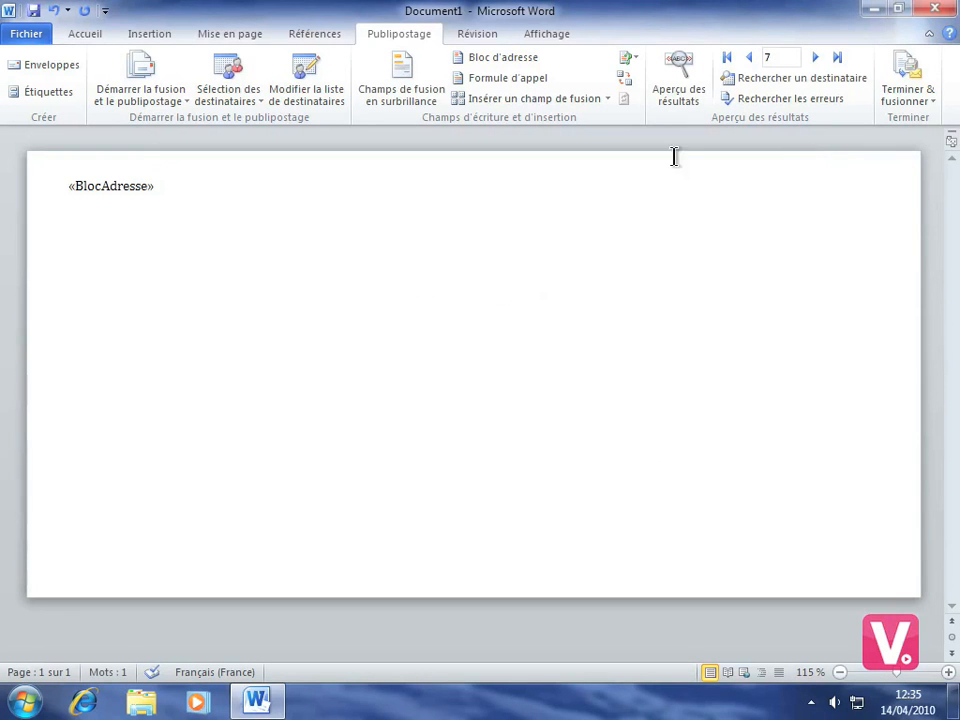
click(688, 96)
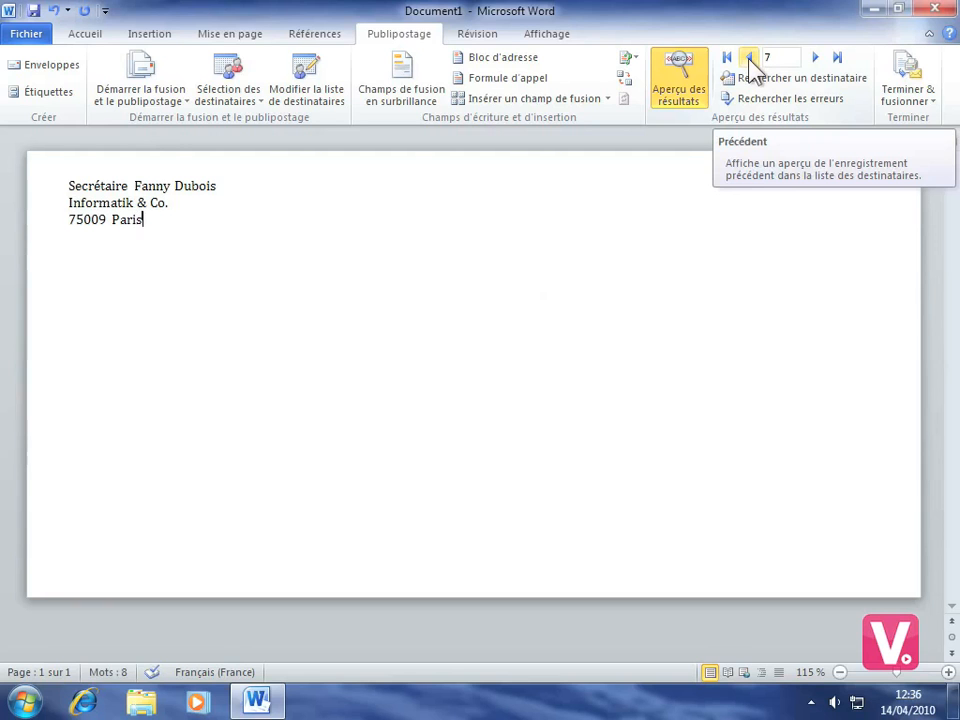
Step: Step back to the fifth recipient's address, turn preview off, and show the Terminer & fusionner options
click(749, 60)
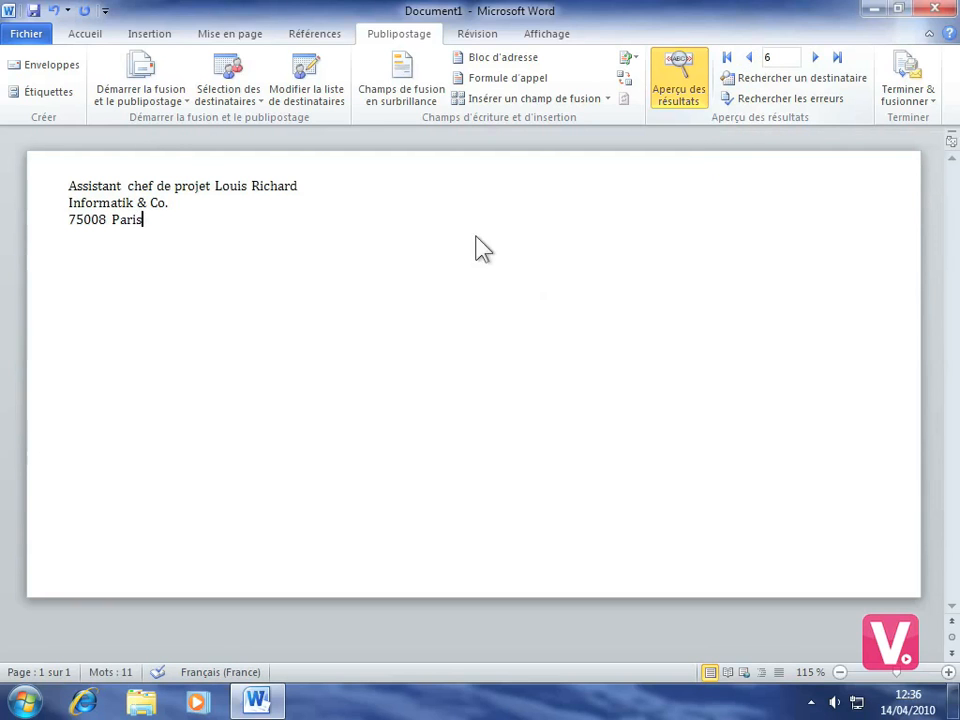
click(749, 60)
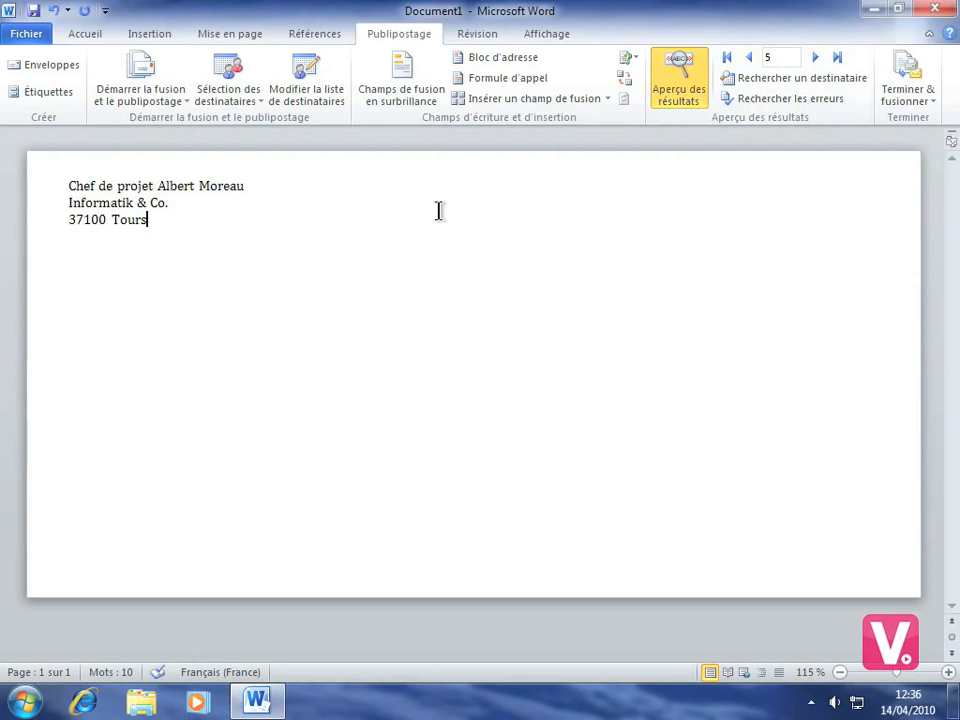
click(679, 87)
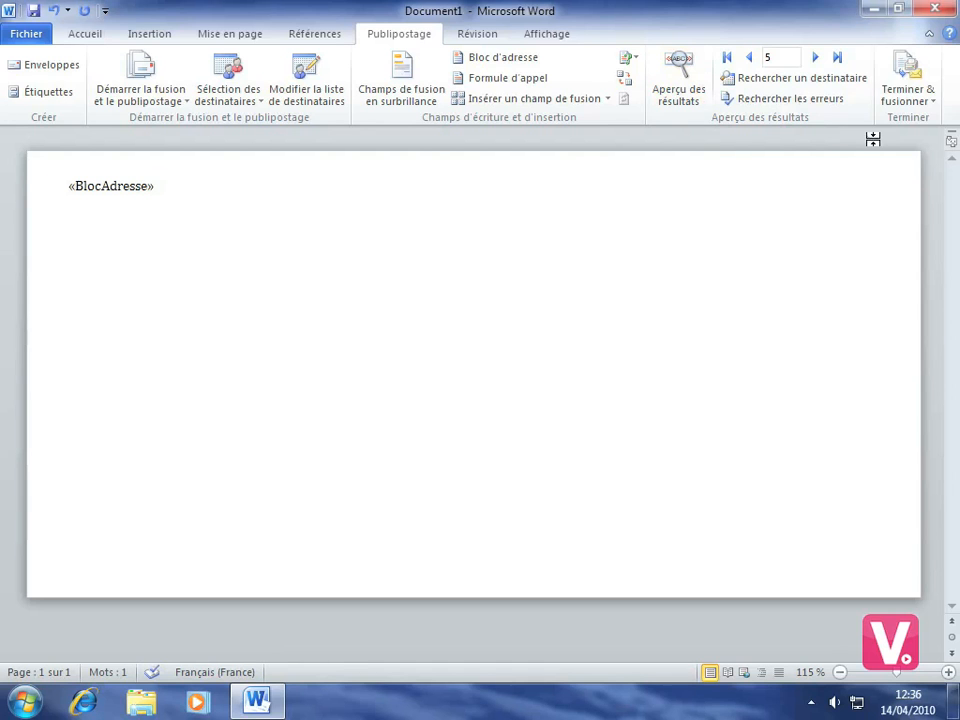
click(910, 100)
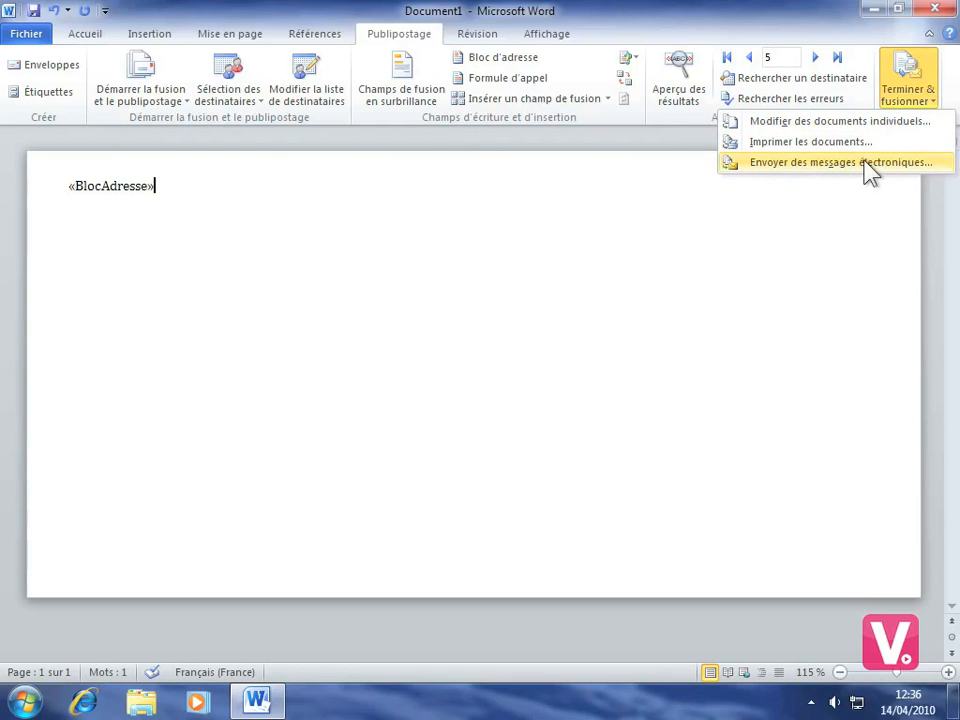
Step: Merge all records with Modifier des documents individuels into the new document Enveloppes1
click(826, 122)
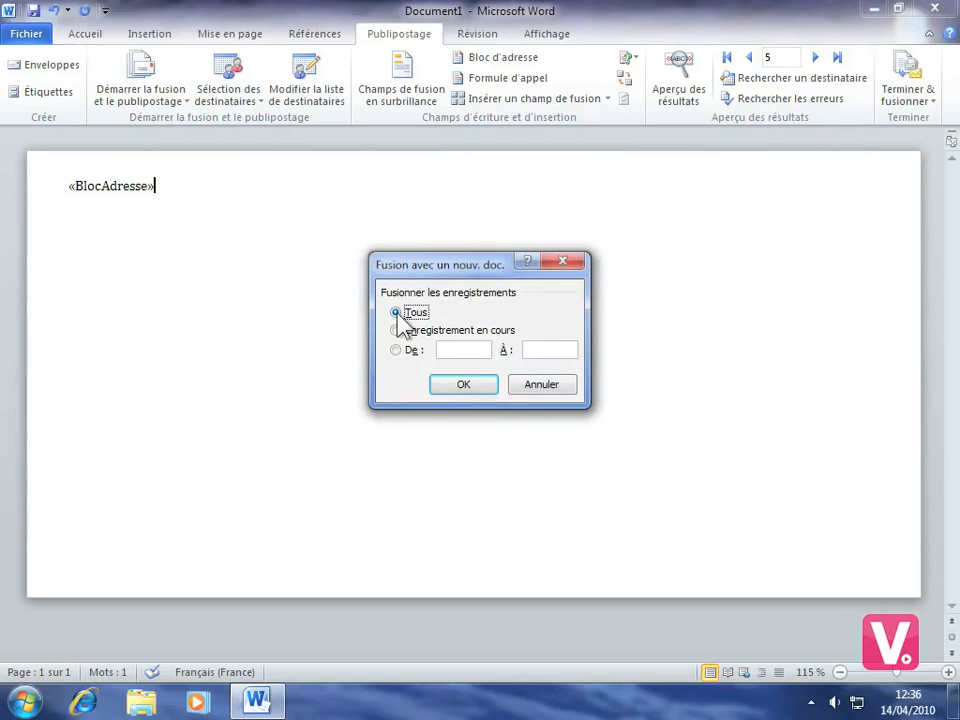
click(465, 384)
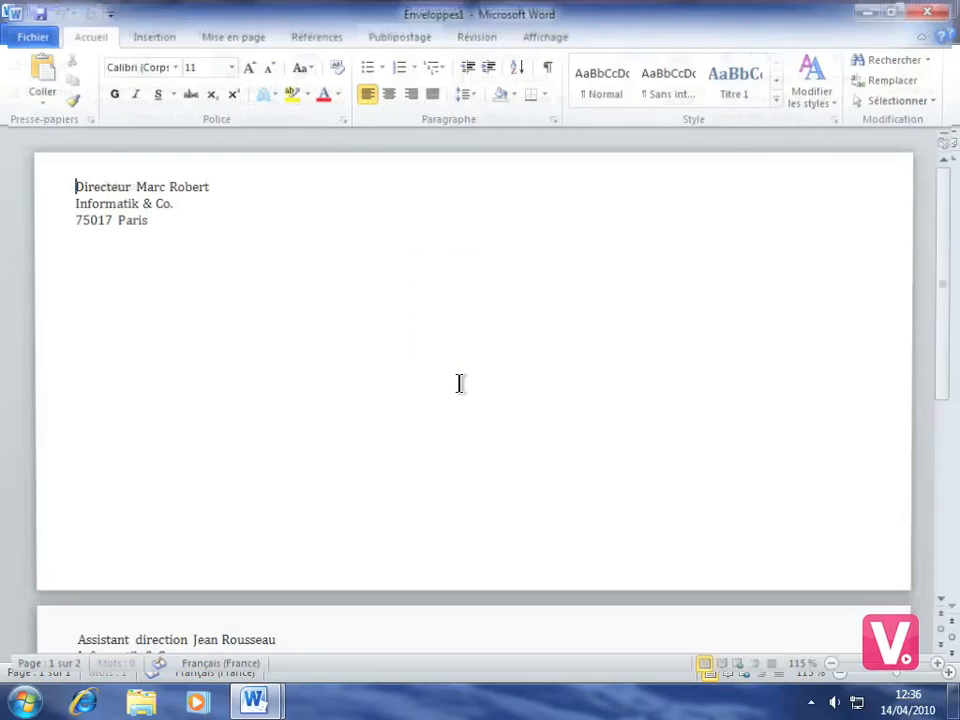